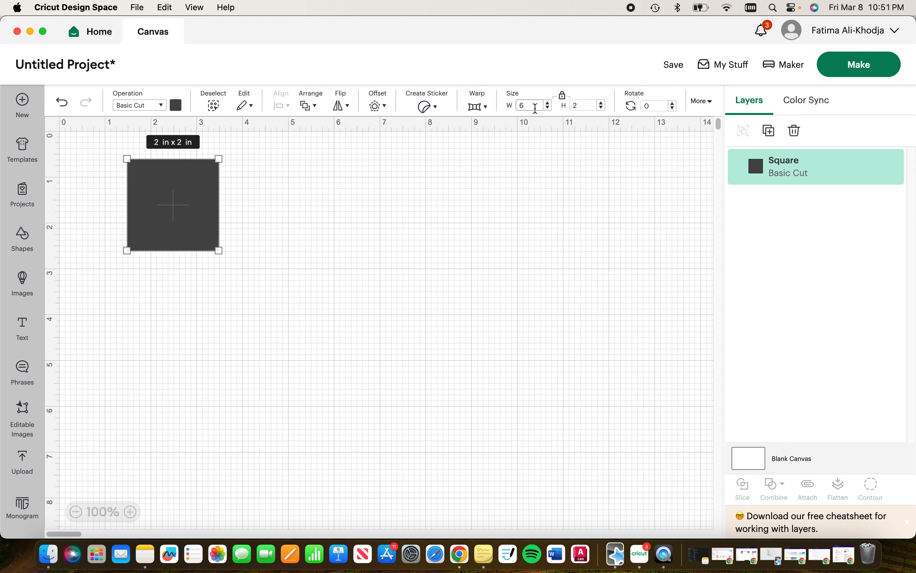
Step: Unlock the square's proportions, make it 6 in wide by 4 in high, and shift it slightly down and right on the canvas
click(562, 95)
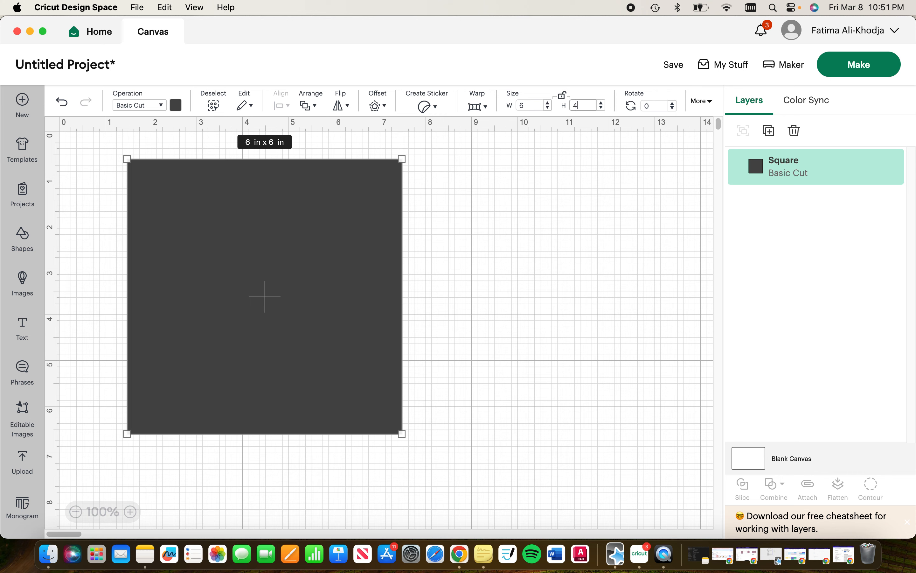
key(Return)
click(619, 232)
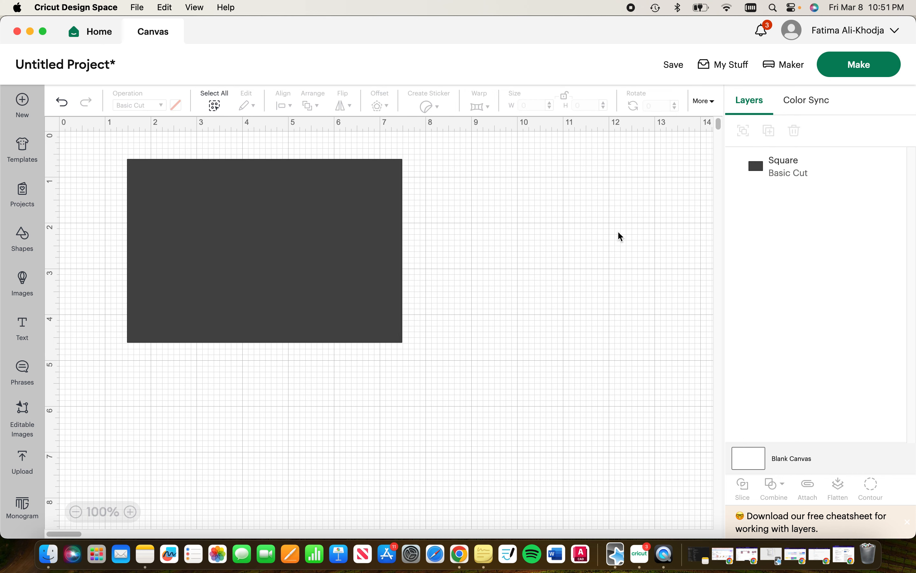
drag(249, 223, 289, 241)
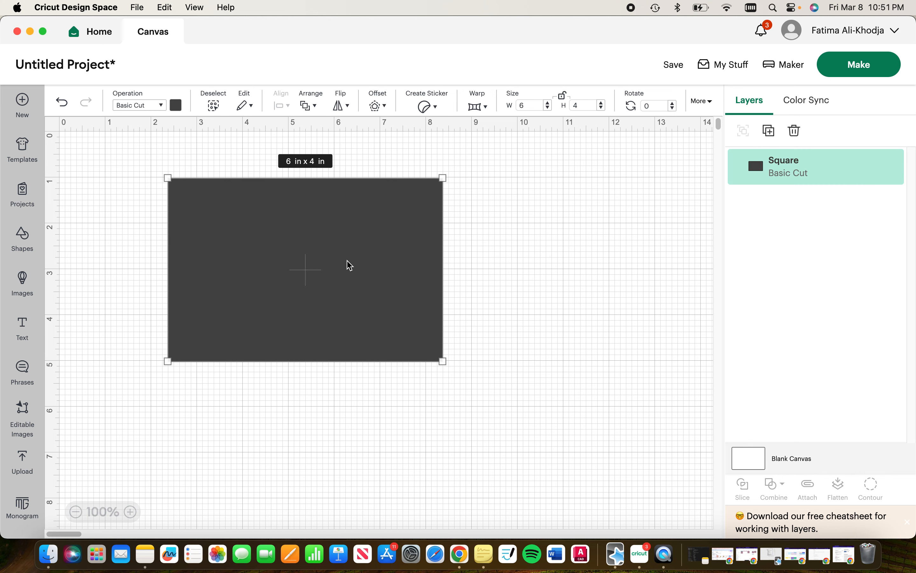
click(508, 232)
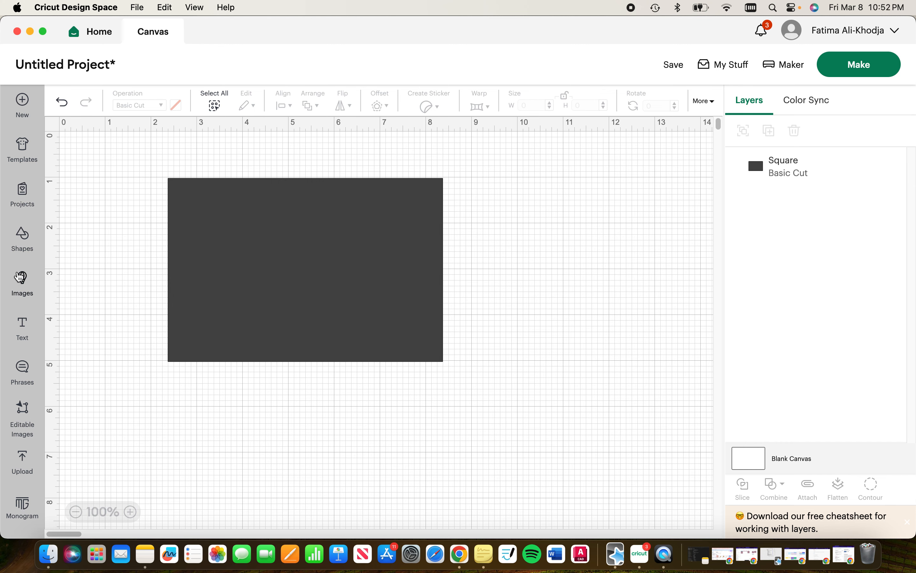
Step: Search the Cricut image library for "michigan"
click(22, 282)
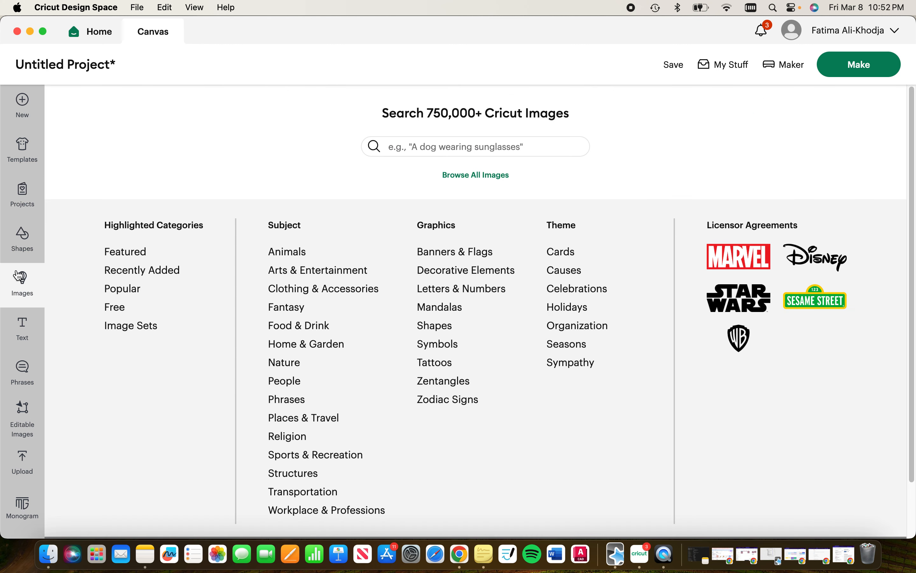
click(439, 141)
text(m)
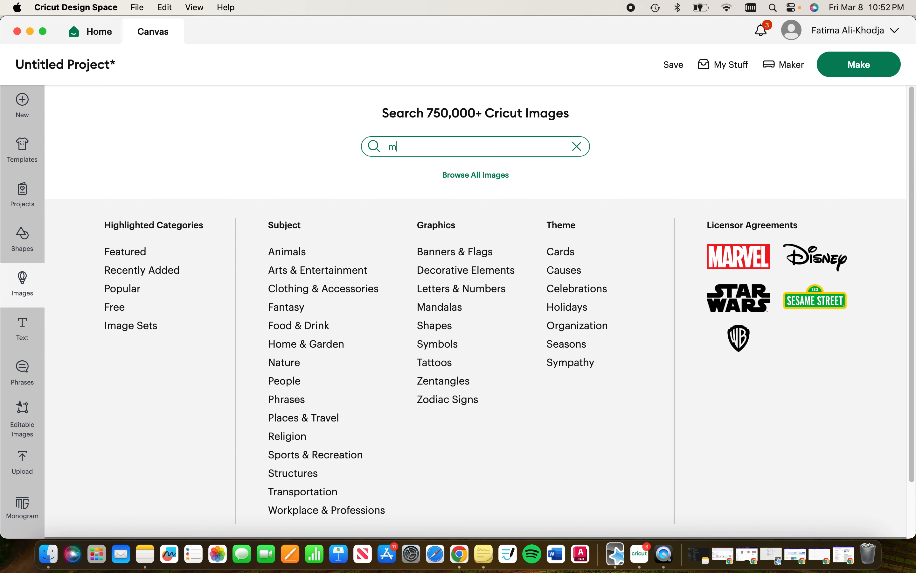
text(ichigan)
key(Return)
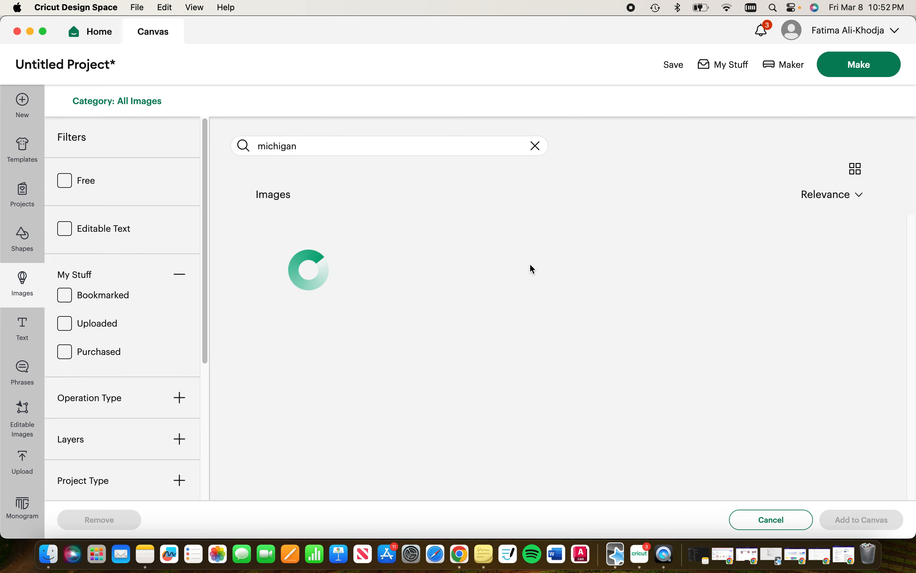
Step: Find the plain black Michigan state outline among the image results and add it to the canvas
scroll(617, 319, down, 10)
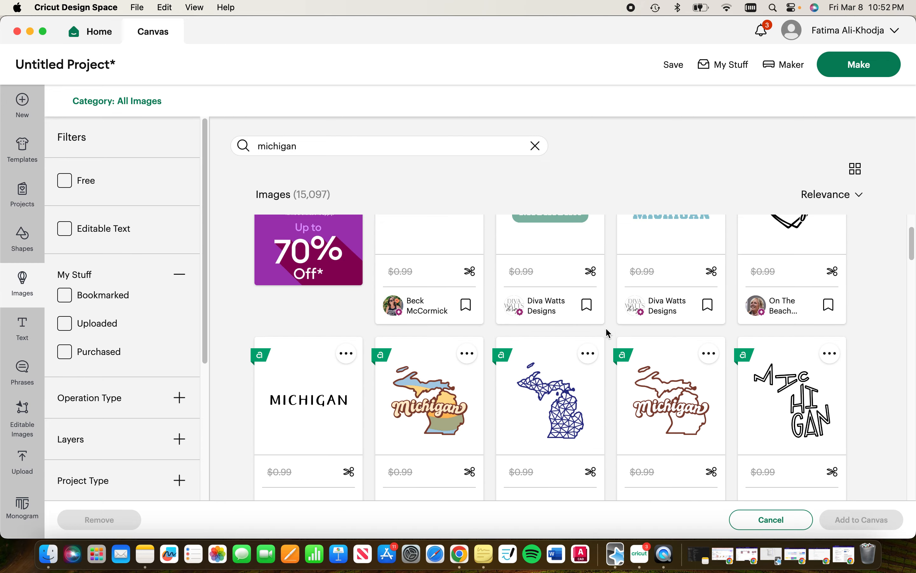
scroll(608, 334, down, 3)
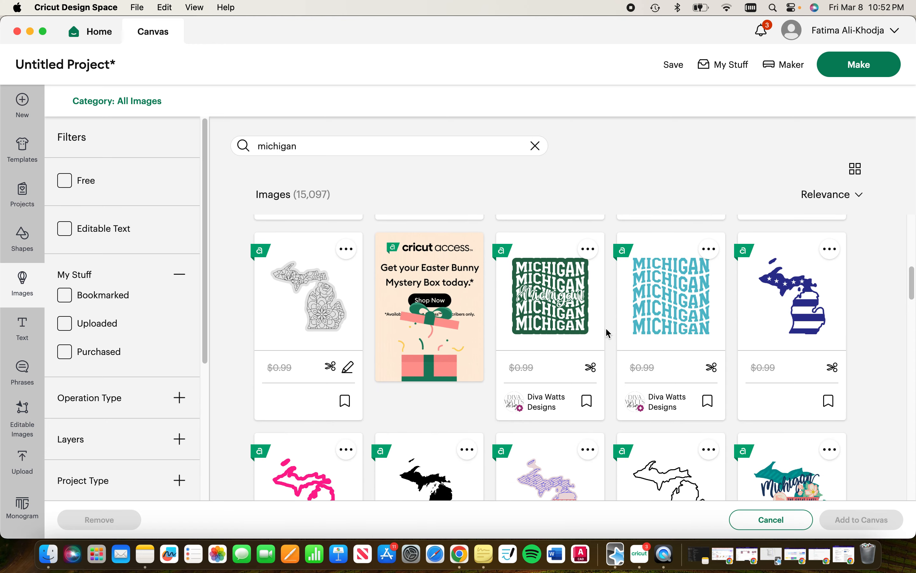
scroll(608, 334, down, 9)
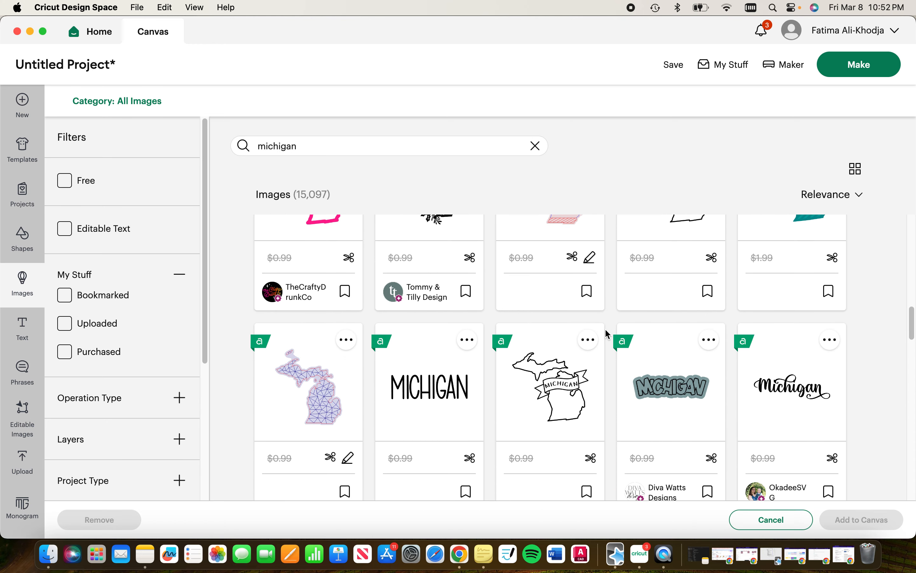
scroll(608, 334, down, 2)
scroll(608, 334, up, 7)
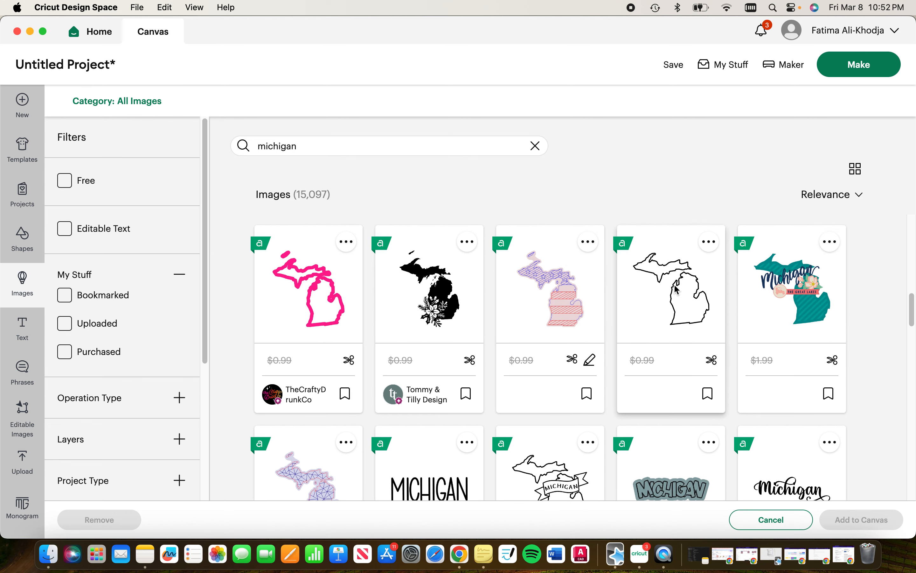
click(674, 284)
click(829, 518)
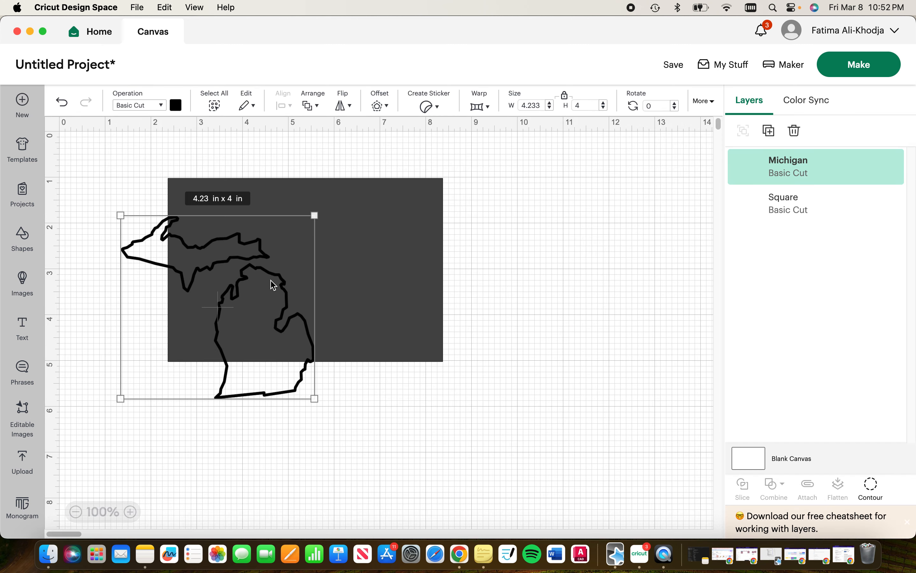
Step: Move the Michigan outline down off most of the rectangle and recolor the rectangle light gray
drag(273, 284, 323, 413)
click(394, 262)
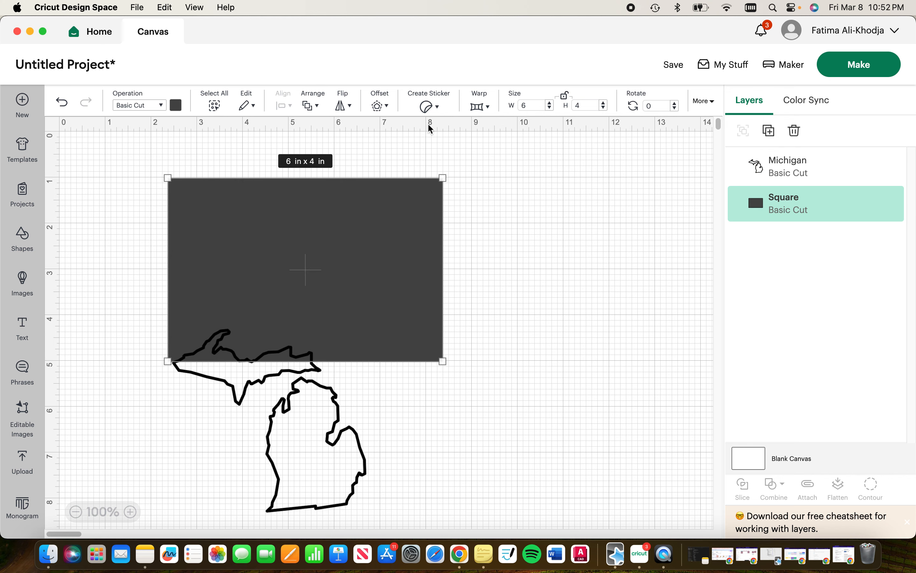
click(176, 105)
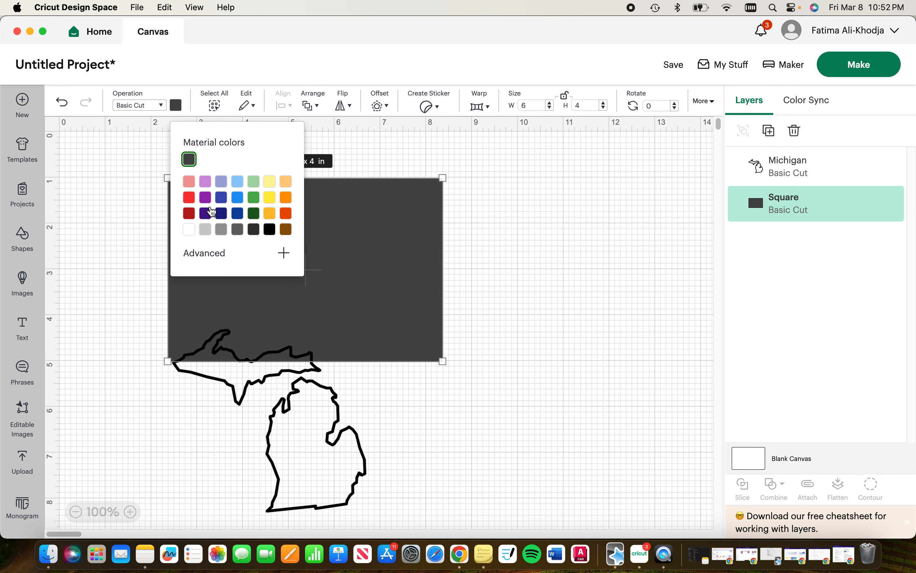
click(205, 229)
click(546, 230)
Step: Place the Michigan outline on the gray rectangle and shrink it proportionally to about 3.78 by 3.57 in so it fits inside
drag(326, 437, 355, 287)
click(567, 227)
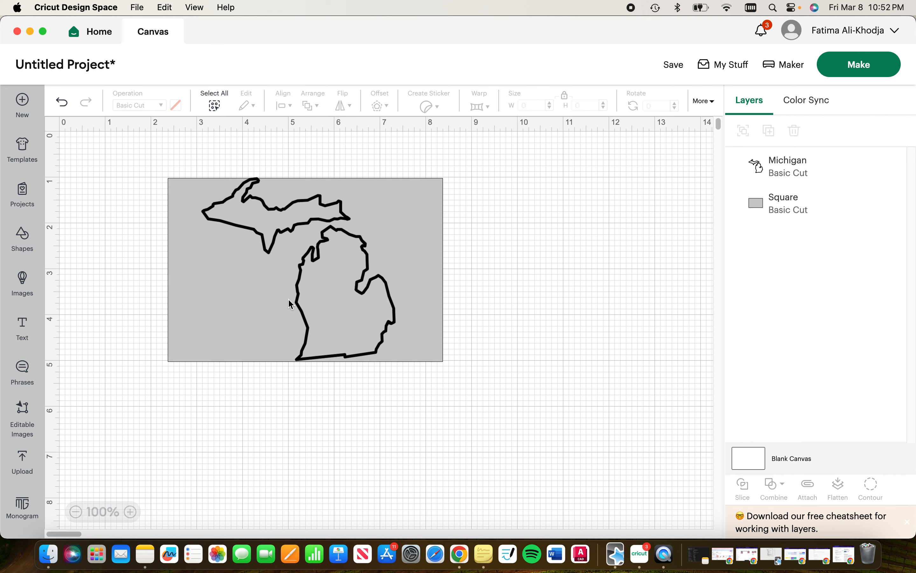
click(290, 282)
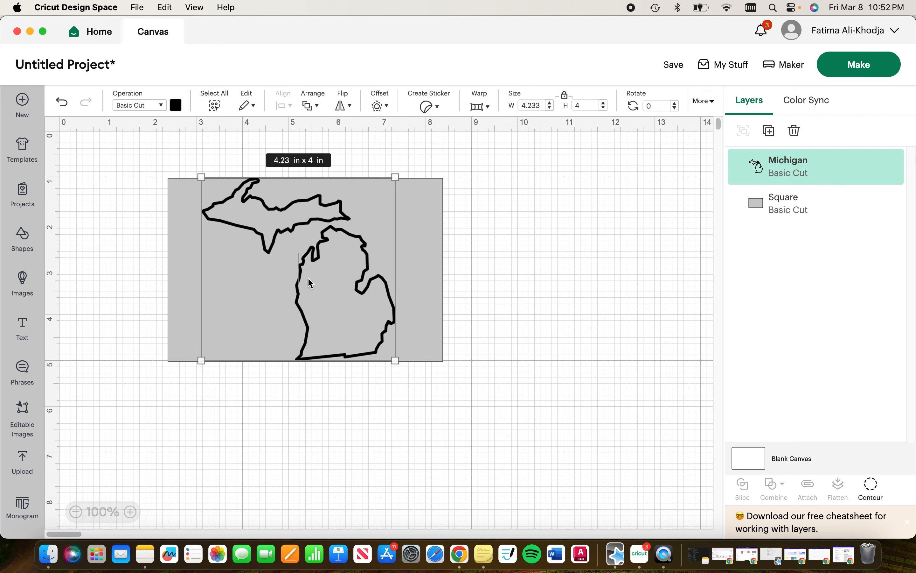
click(354, 409)
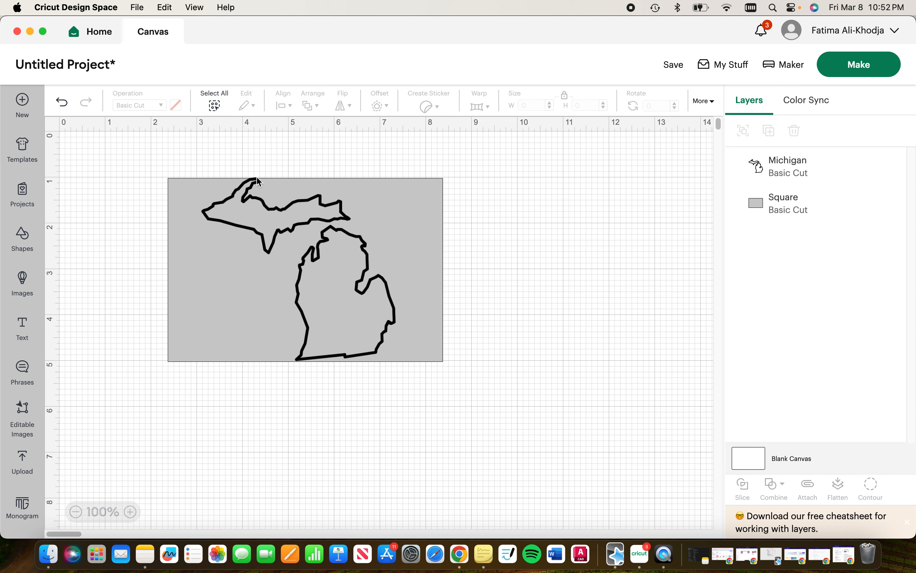
drag(345, 334, 347, 335)
drag(397, 363, 377, 342)
drag(330, 261, 338, 269)
click(513, 251)
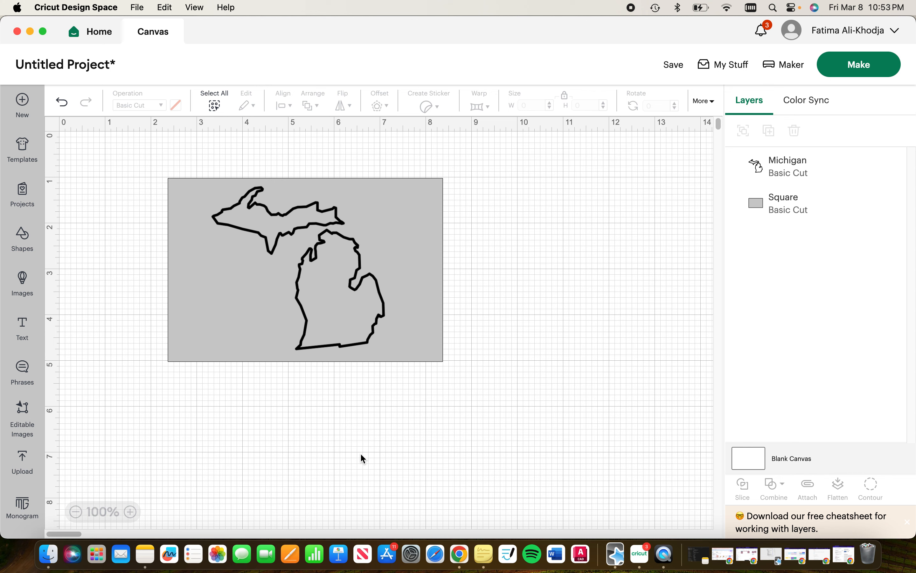
Step: Select the Michigan outline and the gray rectangle together and center them on each other
drag(362, 455, 252, 152)
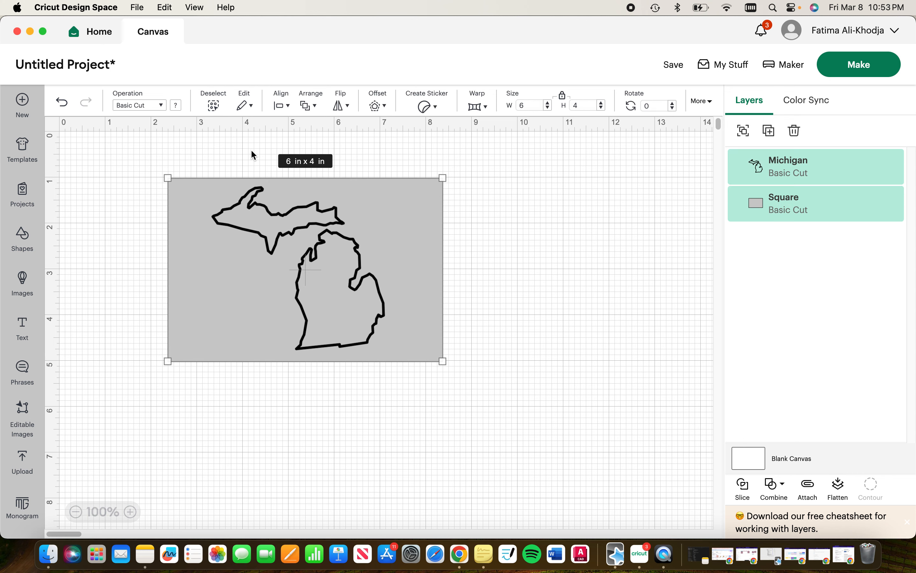
click(291, 113)
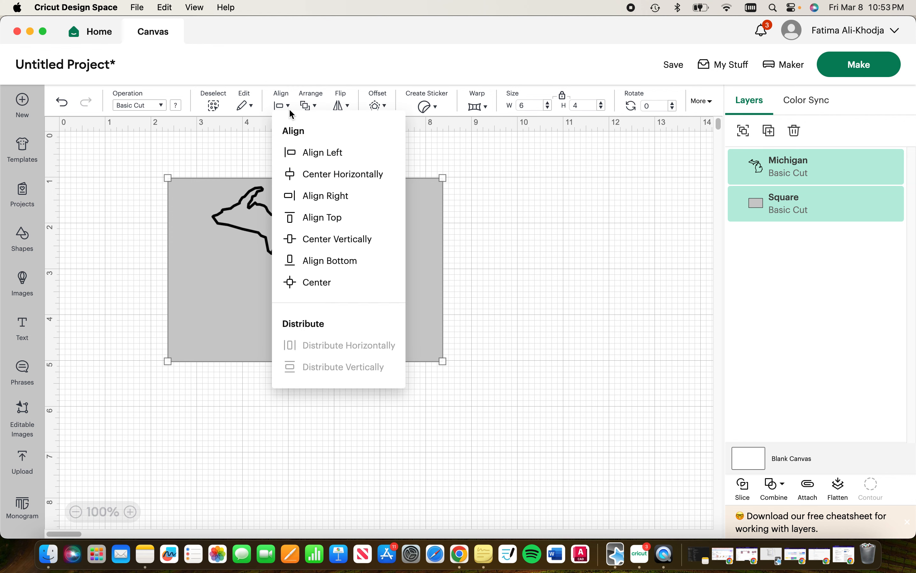
click(317, 283)
click(527, 260)
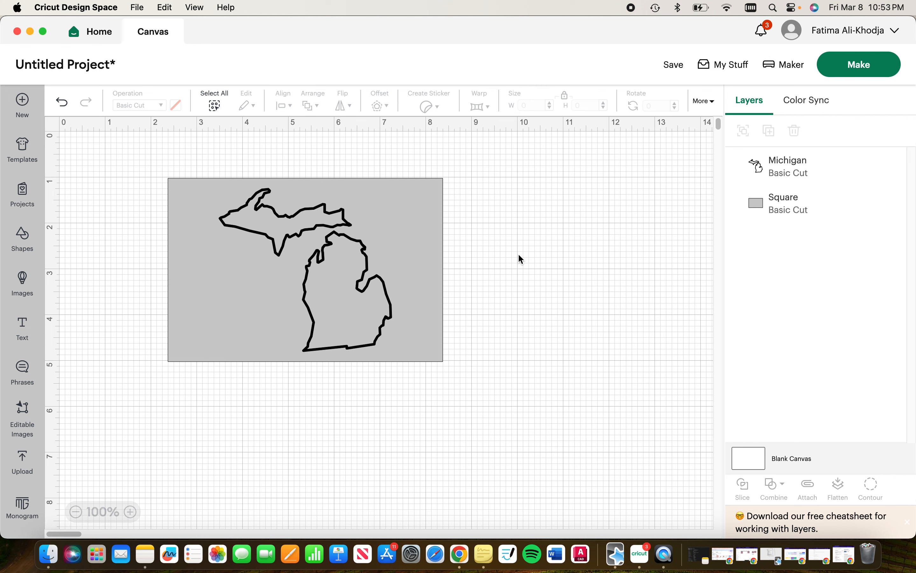
Step: Hide the gray rectangle's layer so only the Michigan outline stays on the canvas
click(399, 203)
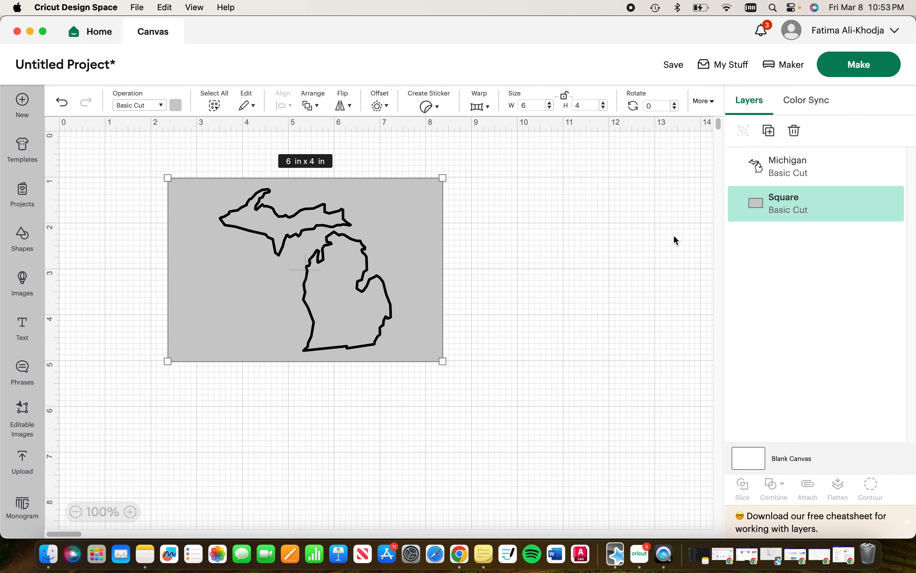
click(602, 222)
click(365, 309)
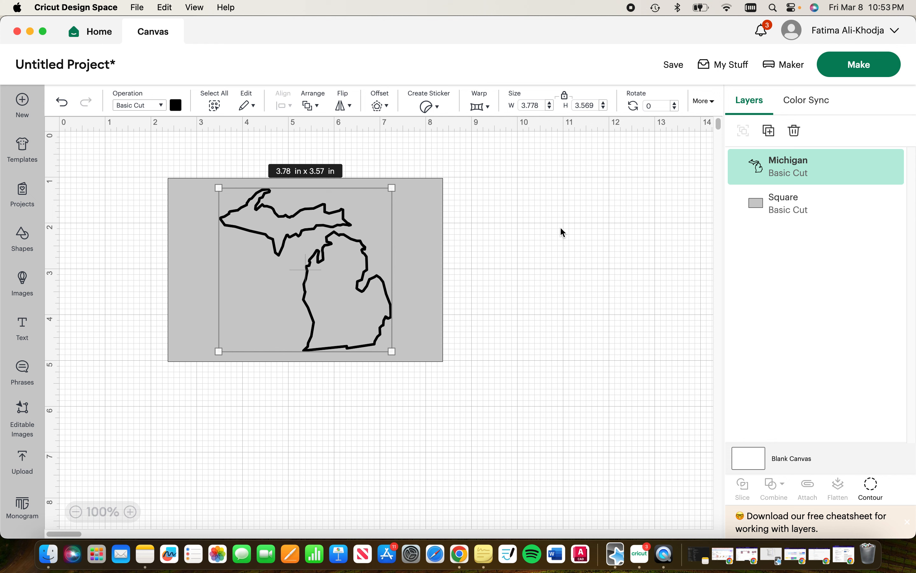
mouse_move(857, 208)
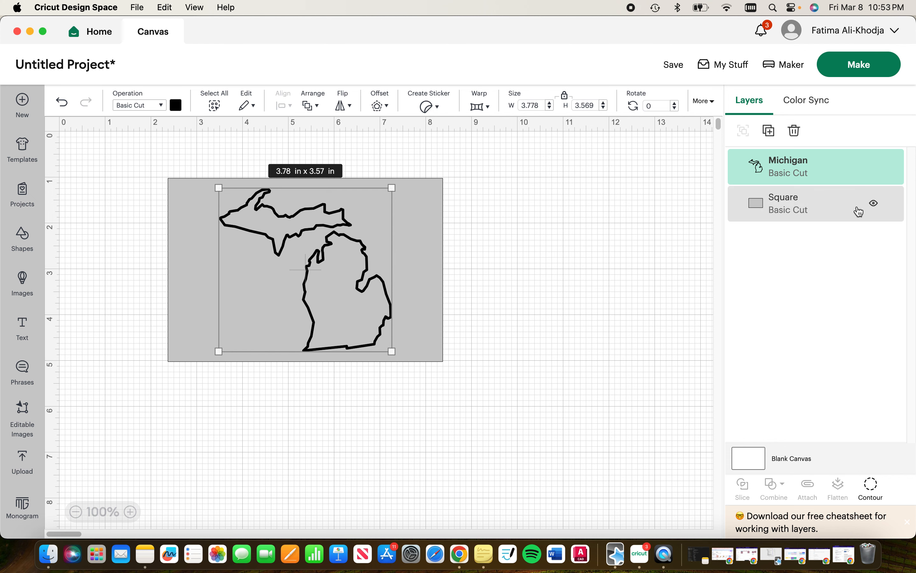
click(876, 205)
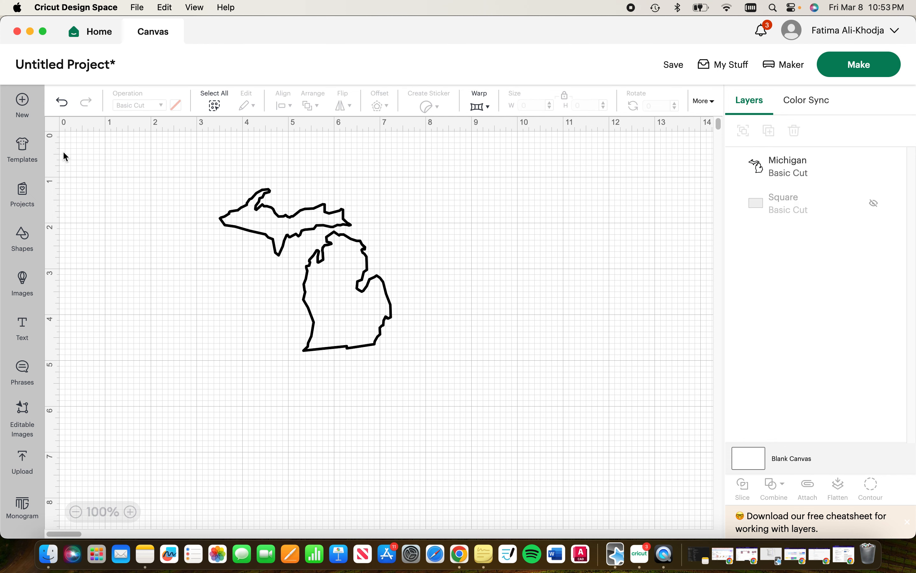
Step: Insert a new square shape and set its size to 12 by 12 in
click(18, 242)
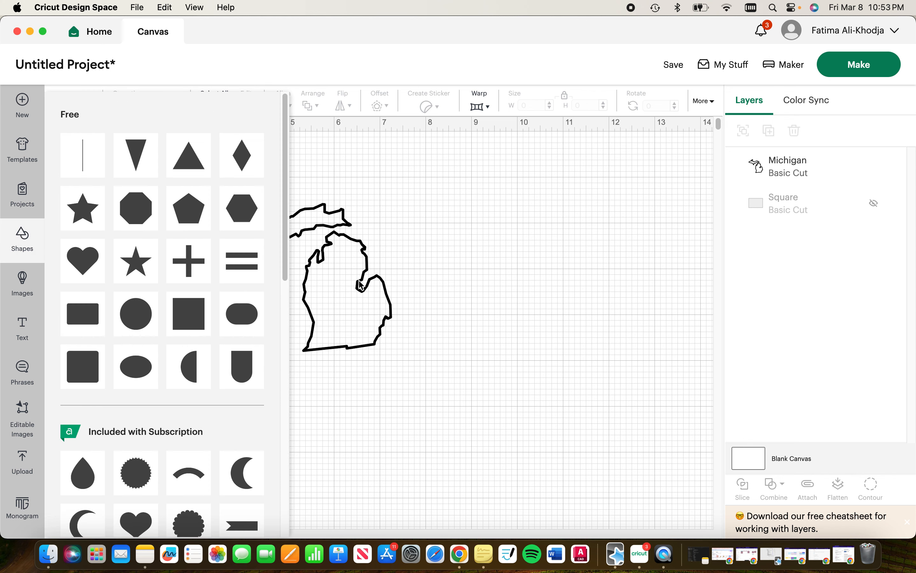
click(191, 308)
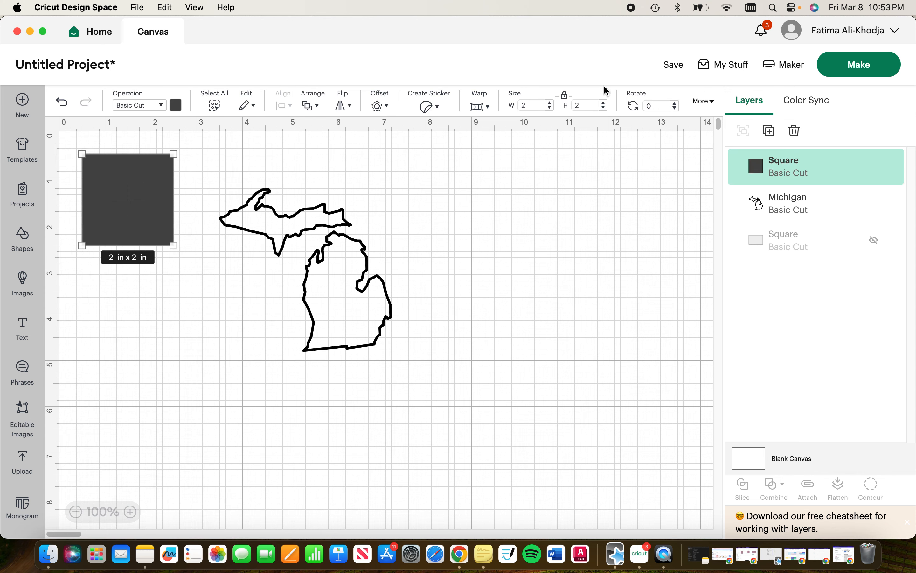
click(544, 107)
key(Tab)
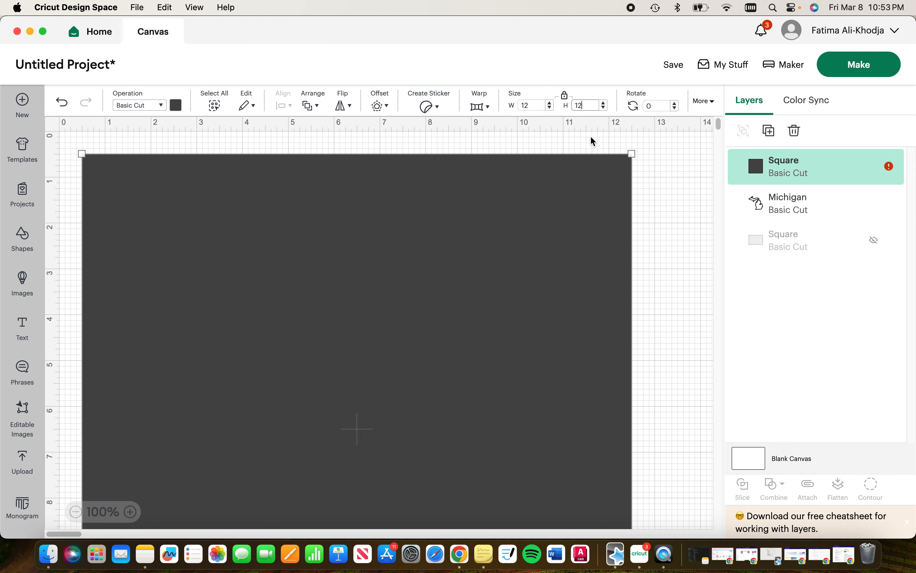
click(683, 219)
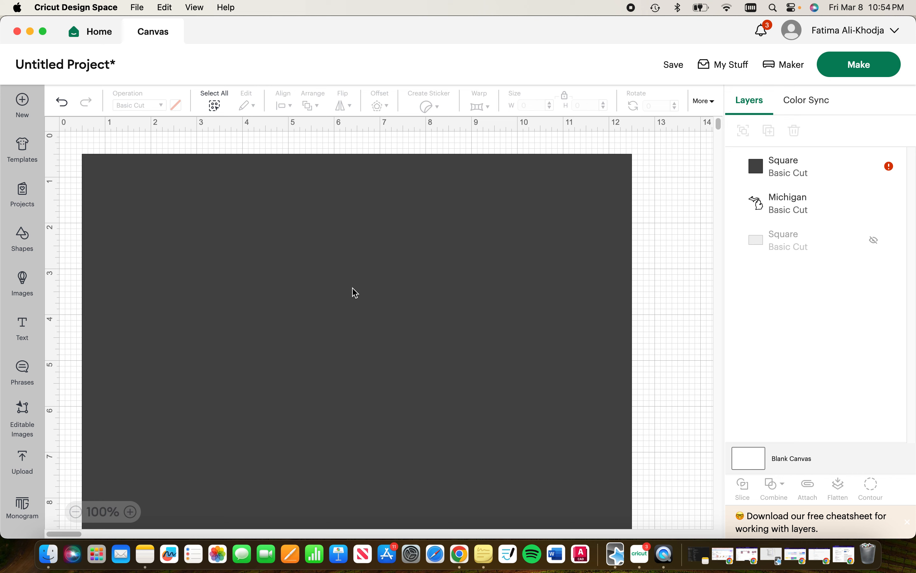
Step: Reorder the layers so the Michigan outline sits above the 12 in square
click(795, 200)
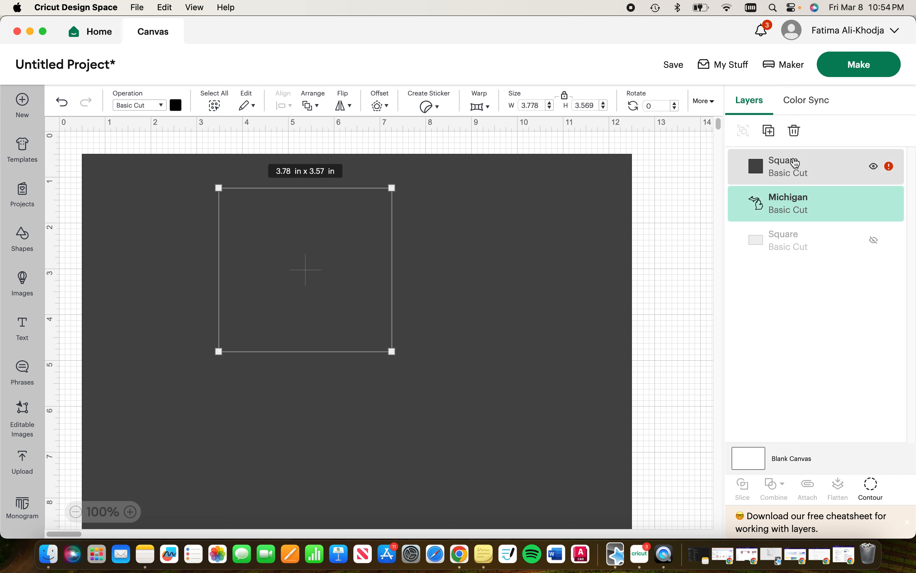
click(796, 163)
mouse_move(794, 208)
mouse_down()
mouse_move(761, 193)
mouse_move(780, 152)
mouse_up()
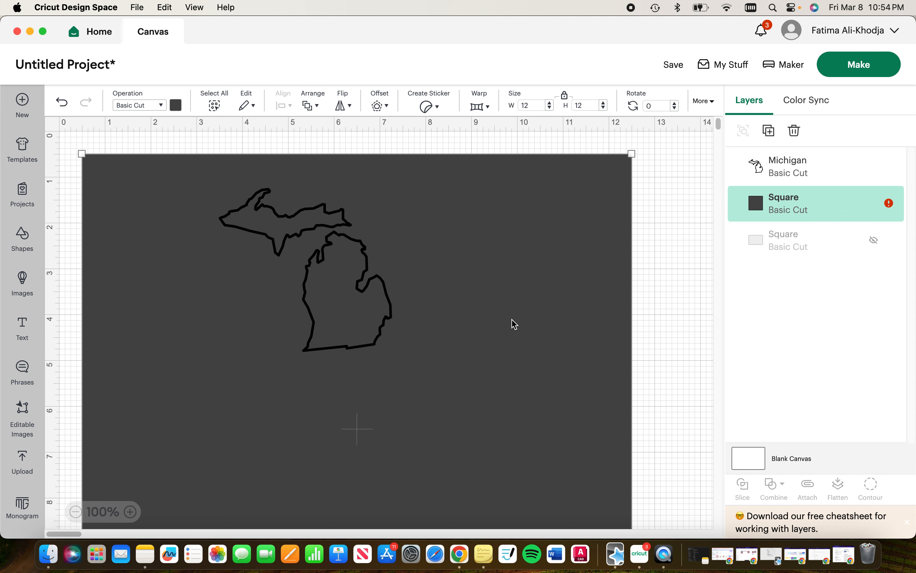
Step: Move the 12 in square right so it clears most of the Michigan outline, with the whole square in view at 50% zoom
drag(512, 318, 518, 304)
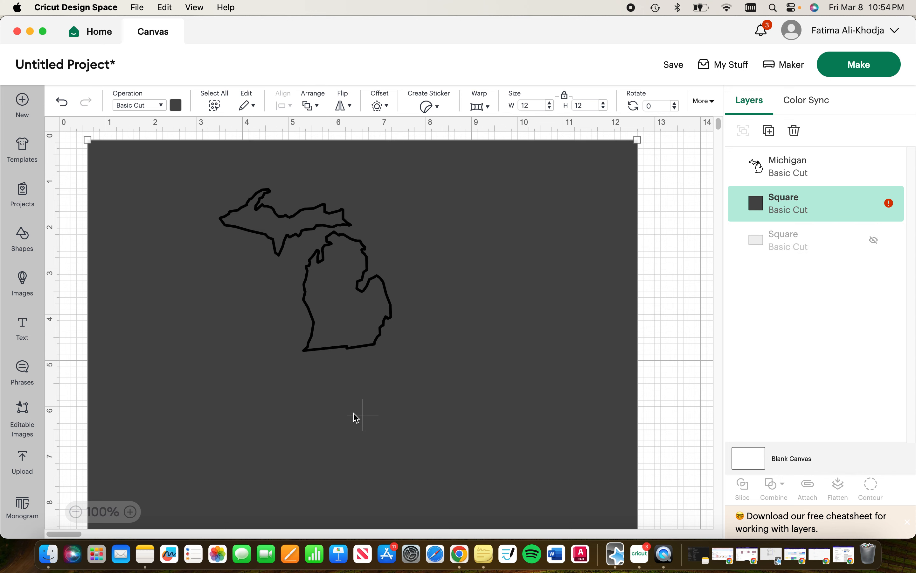
click(75, 515)
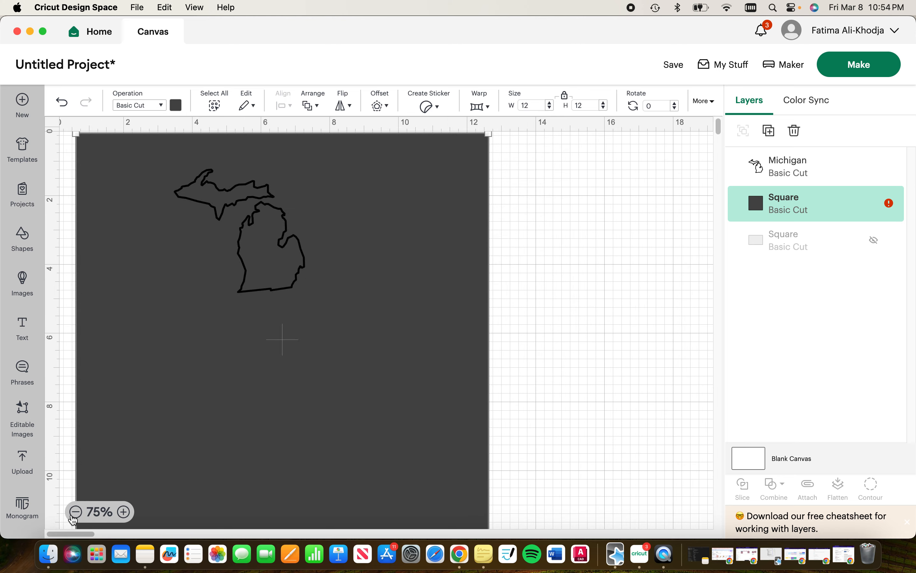
click(75, 515)
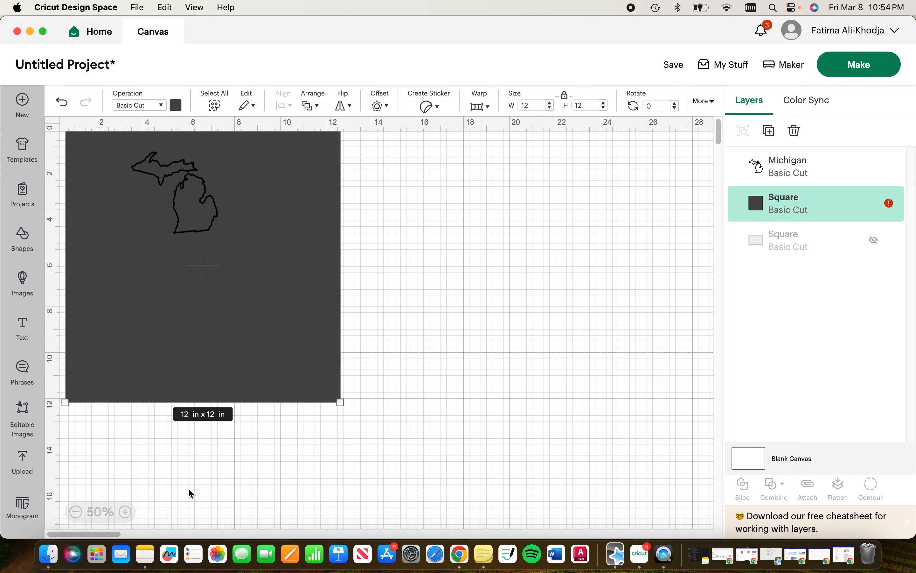
scroll(191, 499, down, 5)
scroll(191, 499, up, 5)
drag(322, 262, 451, 287)
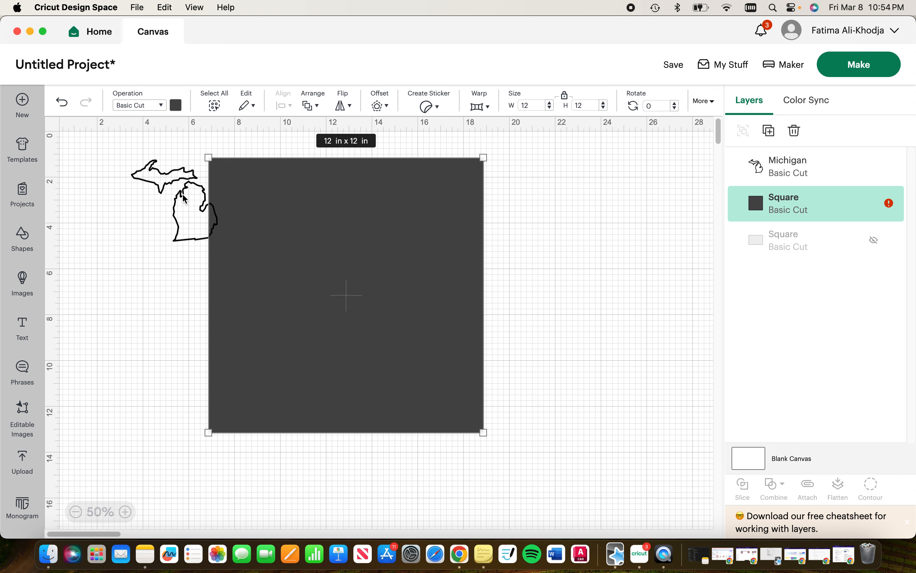
Step: Move the Michigan outline into the 12 in square's upper-left corner and place two duplicates beside it to form a top row of three
drag(185, 198, 275, 185)
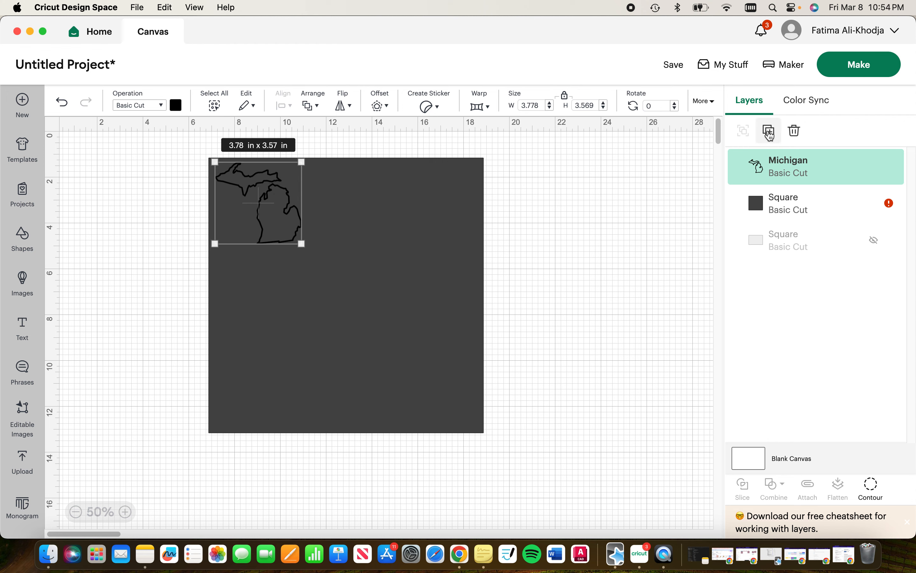
click(769, 136)
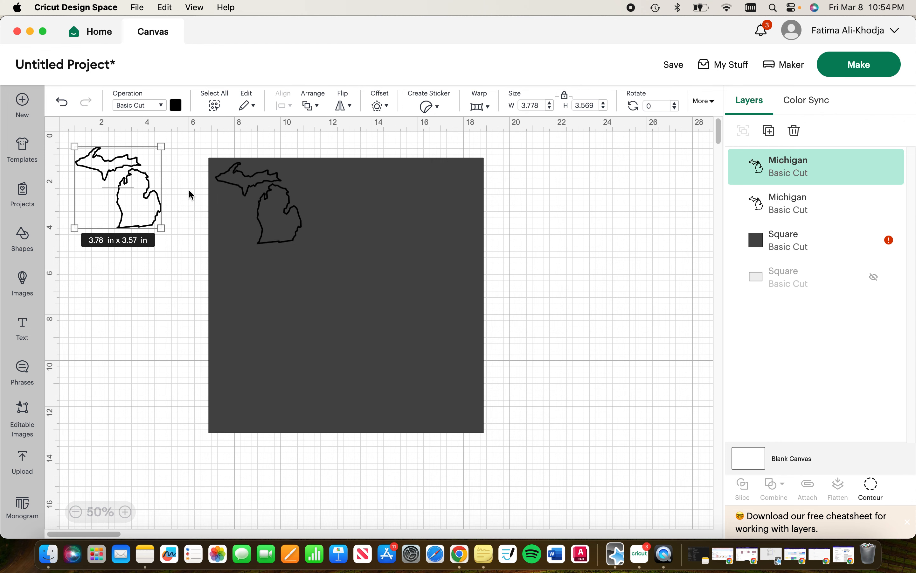
drag(120, 191, 328, 203)
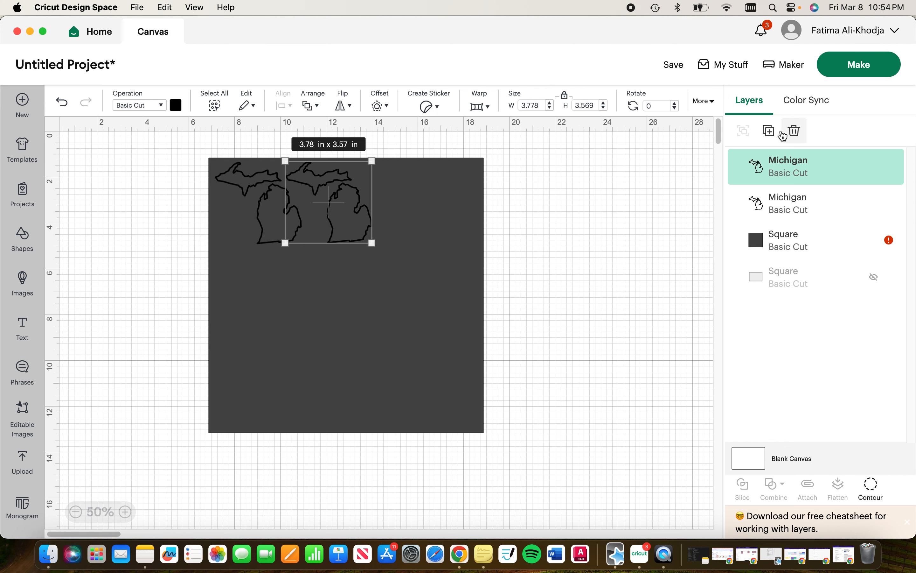
click(769, 131)
drag(156, 219, 416, 210)
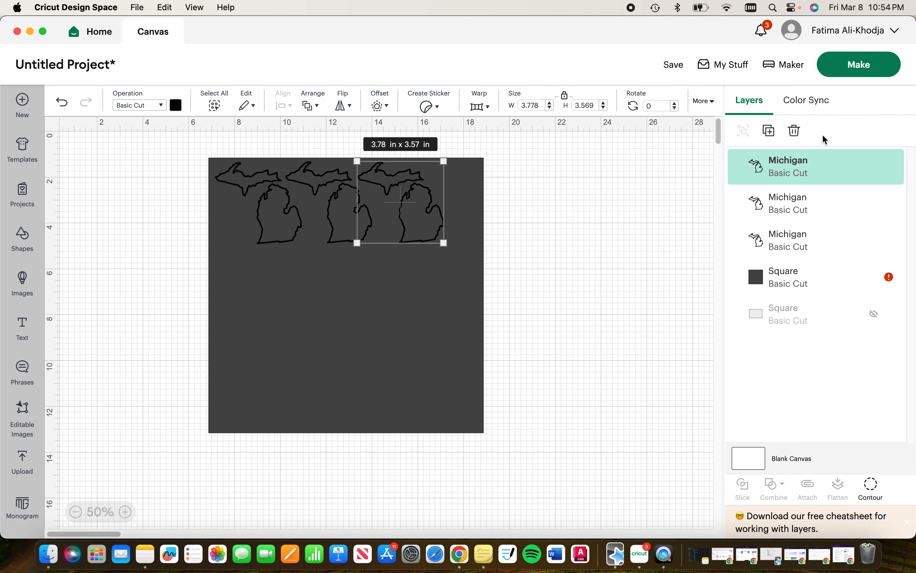
Step: Duplicate the Michigan outline three more times and line up the copies as a second row inside the square
click(770, 131)
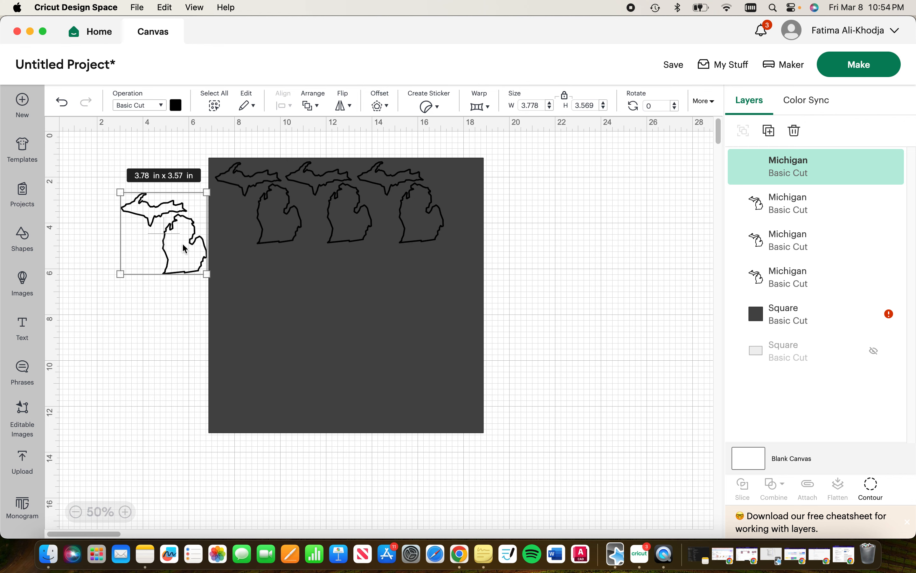
drag(182, 244, 275, 297)
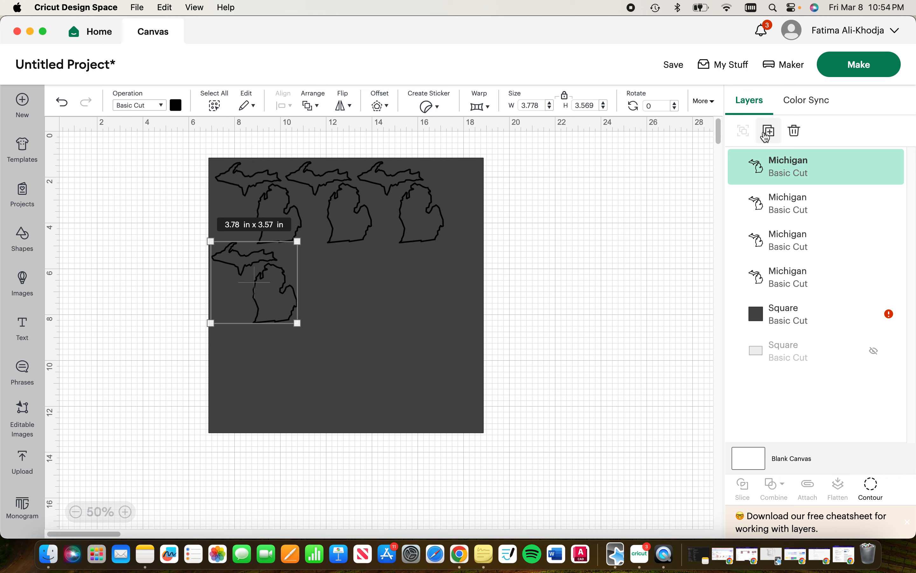
click(770, 131)
drag(190, 261, 325, 281)
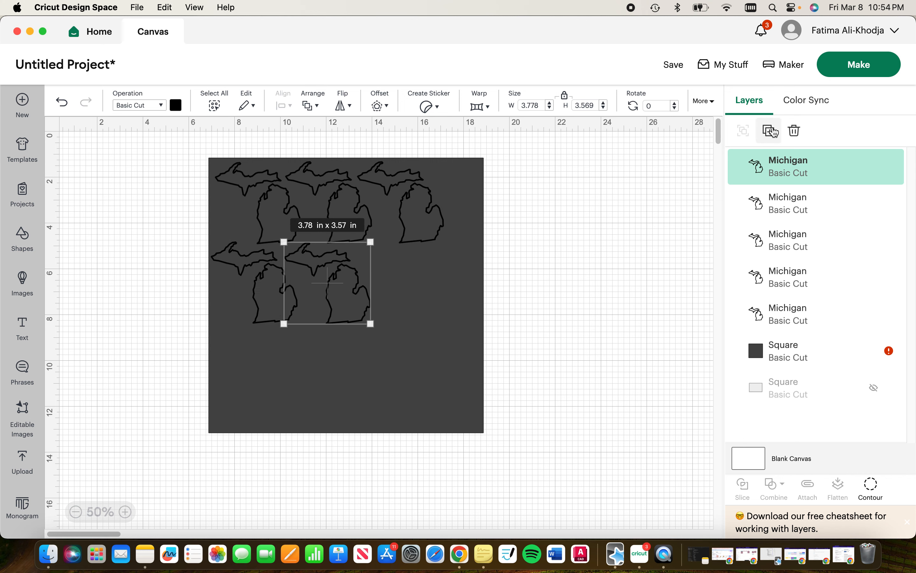
click(769, 131)
drag(203, 275, 393, 281)
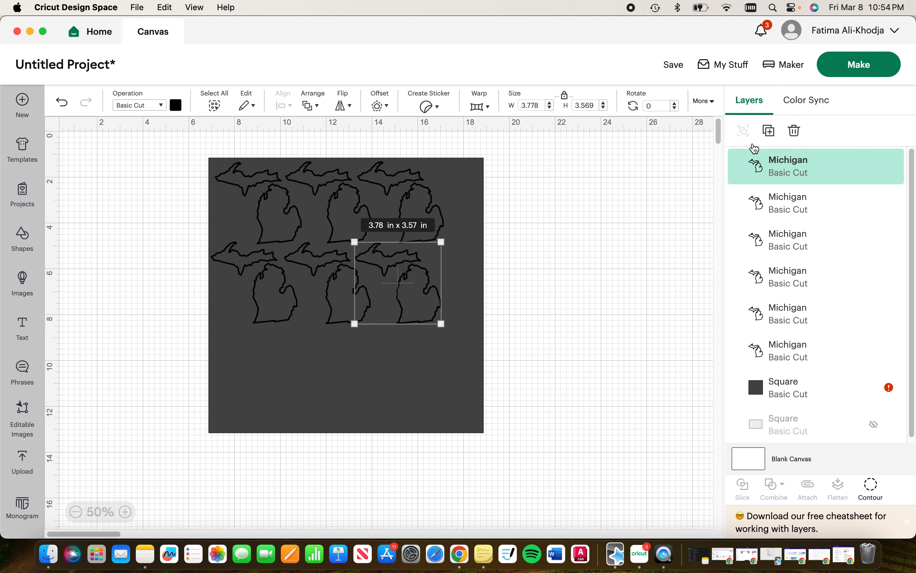
Step: Add three further duplicates of the Michigan outline as a third row, completing a three-by-three grid on the square
click(773, 136)
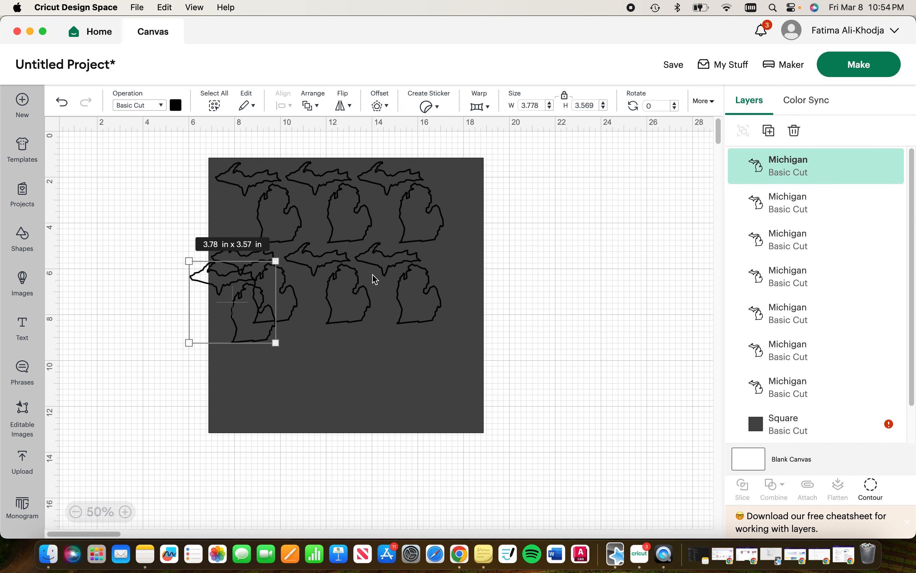
drag(241, 307, 268, 369)
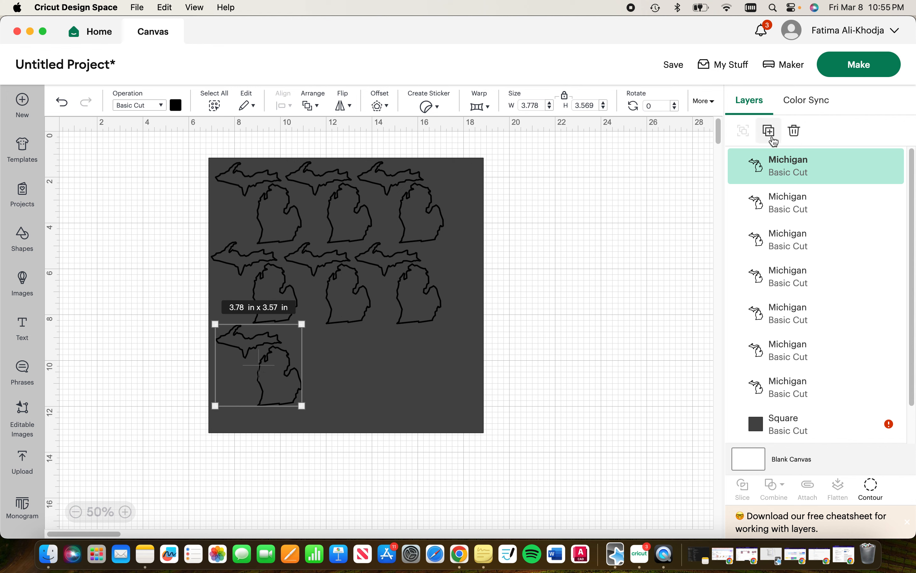
click(770, 131)
drag(252, 319, 397, 371)
click(769, 131)
click(570, 286)
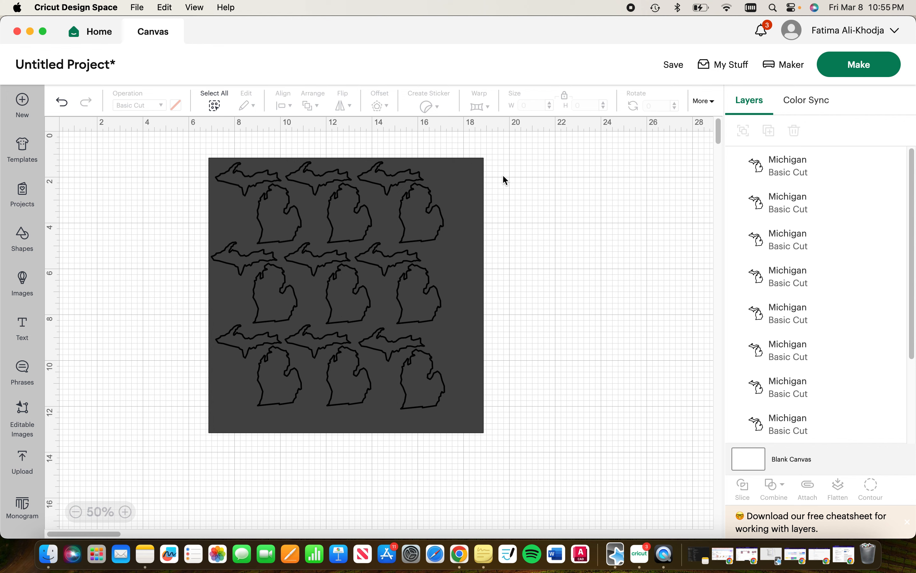
Step: Delete the 12 in square and attach all nine Michigan outlines to each other
click(466, 199)
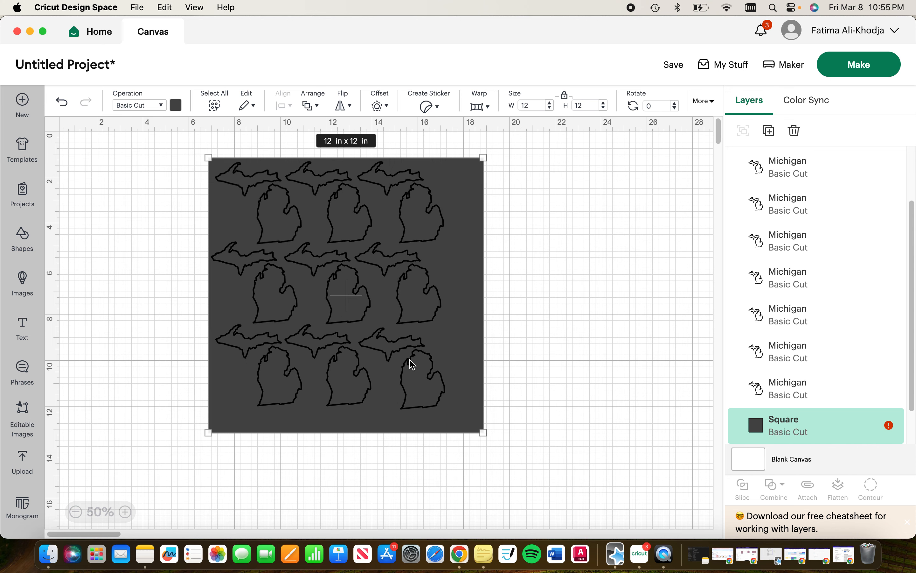
key(BackSpace)
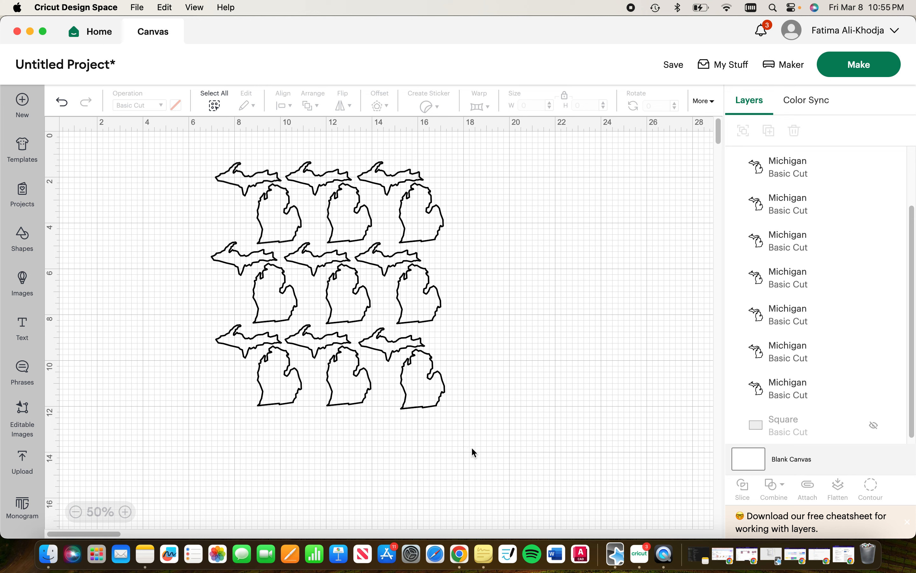
click(214, 105)
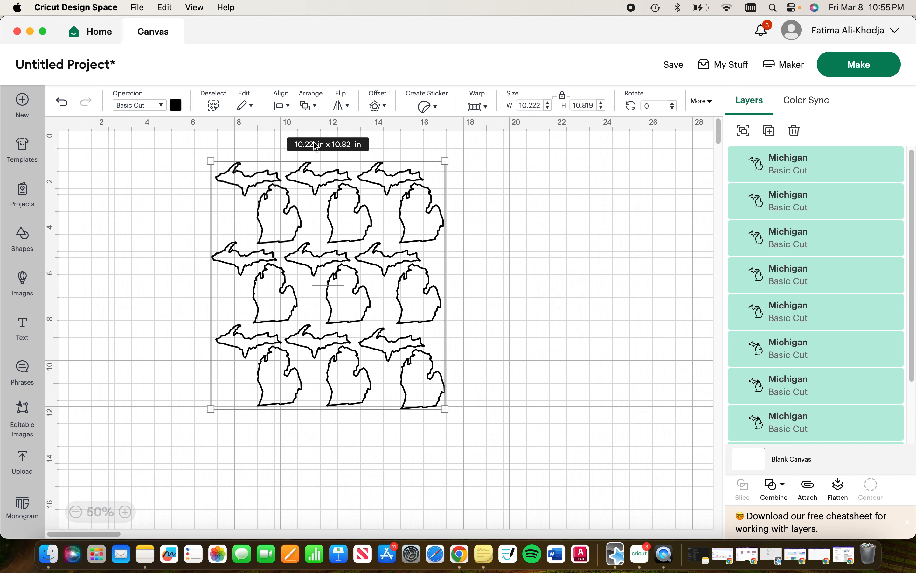
click(812, 491)
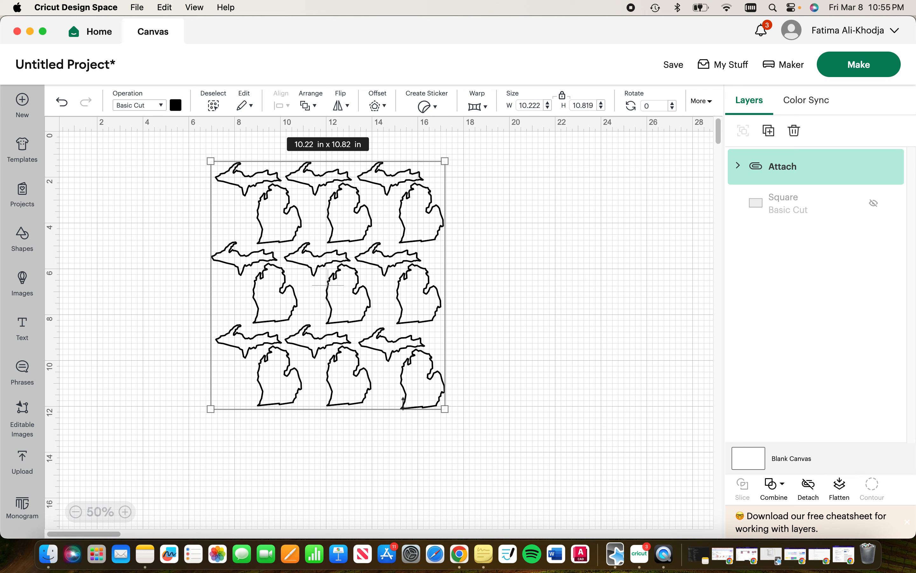
click(532, 255)
Step: Save the project with the title "michigans" and open its mat preparation view
key(super+s)
click(522, 326)
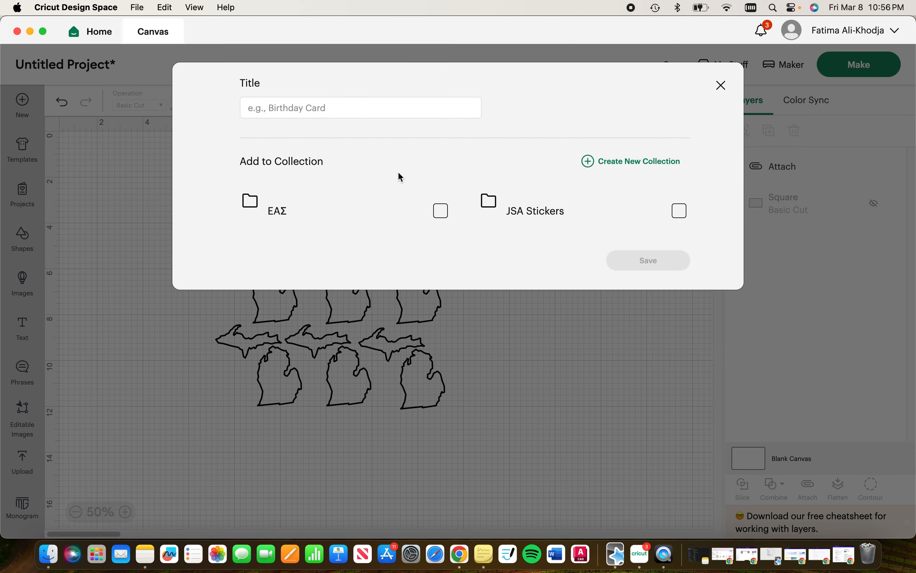
click(357, 100)
text(michi)
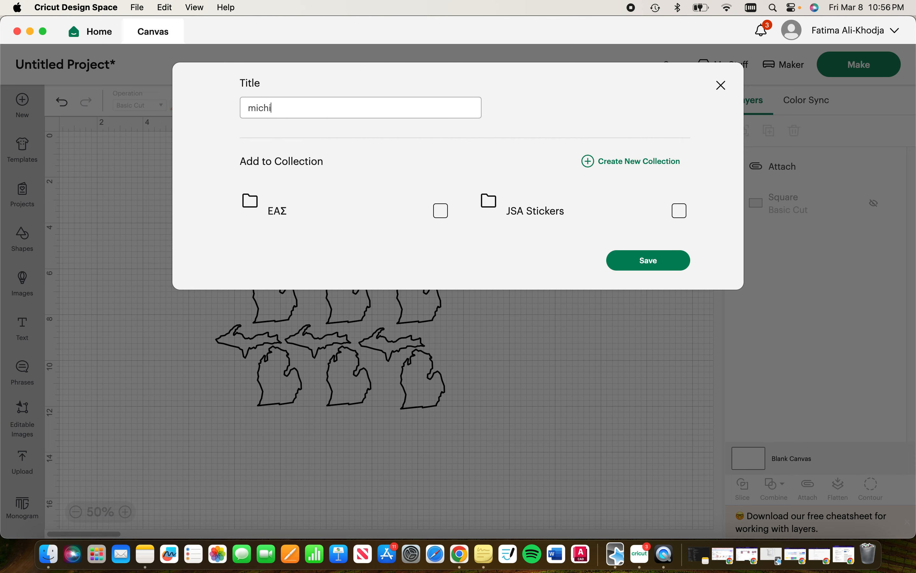
text(fgagans)
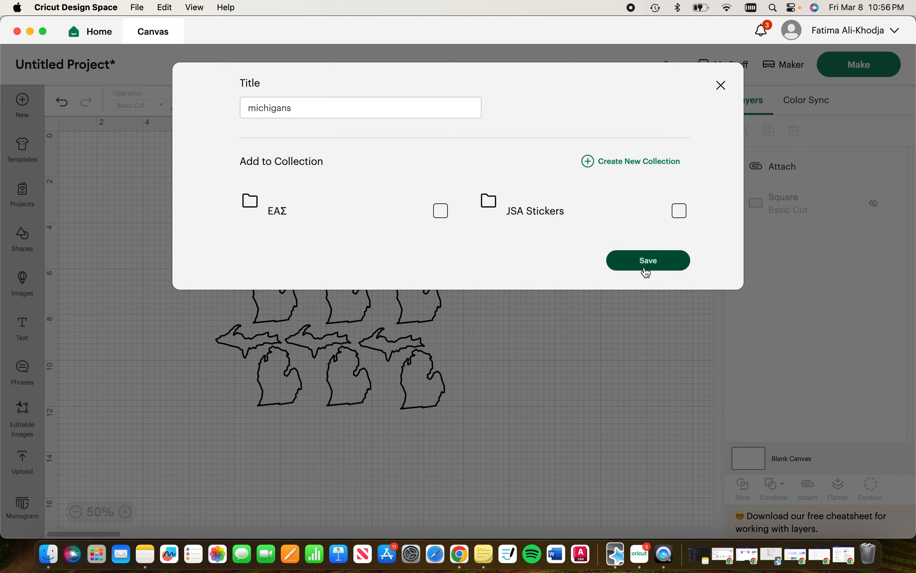
click(643, 268)
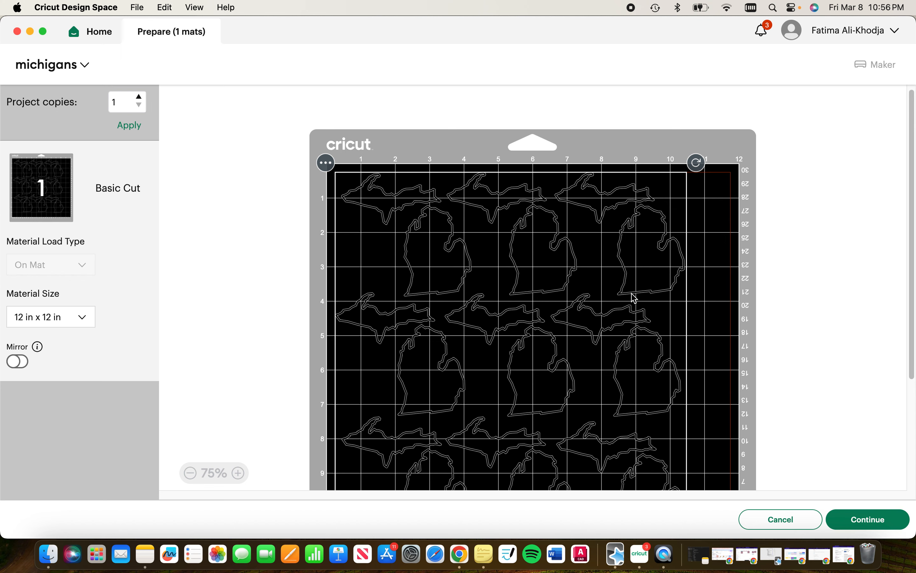
Step: Shift the attached Michigan outlines about half an inch right and slightly down on the 12 x 12 in mat, viewed at 50%
click(191, 473)
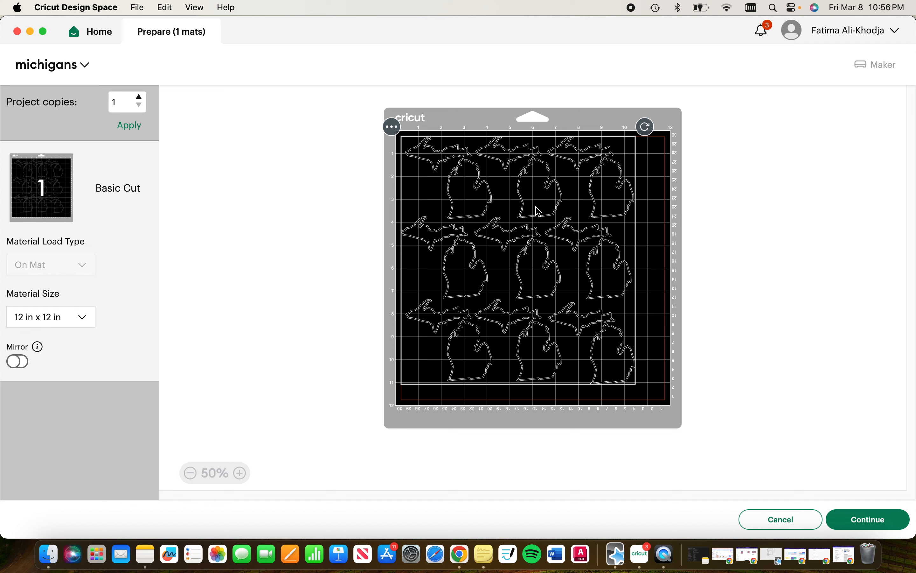
mouse_move(494, 207)
mouse_down()
mouse_move(512, 211)
mouse_move(501, 205)
mouse_up()
click(741, 169)
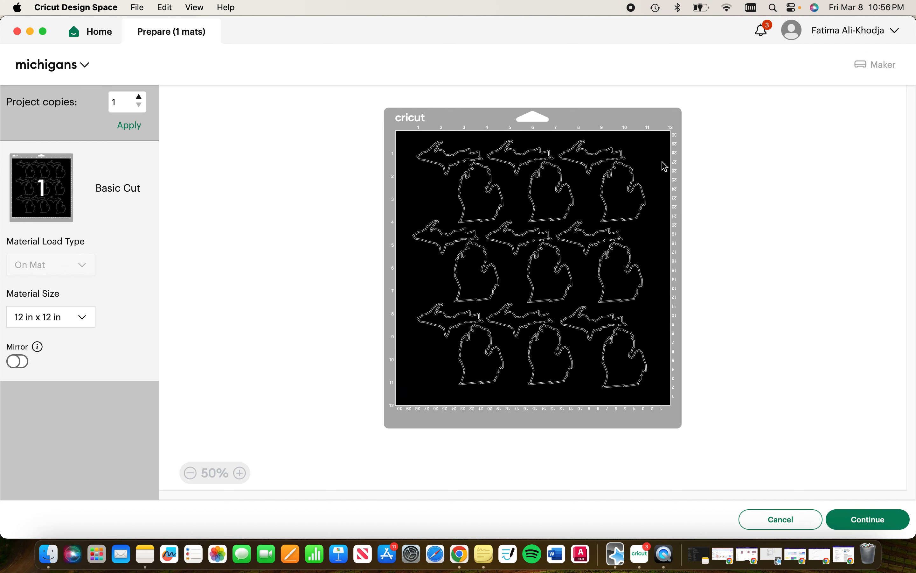